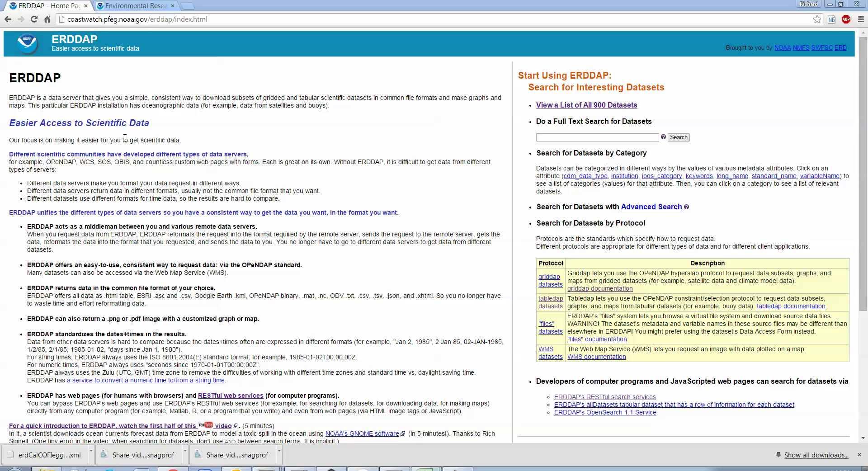
Search Google for 'erddap' and open the CoastWatch NOAA ERDDAP home page result.
click(206, 20)
text(google.com)
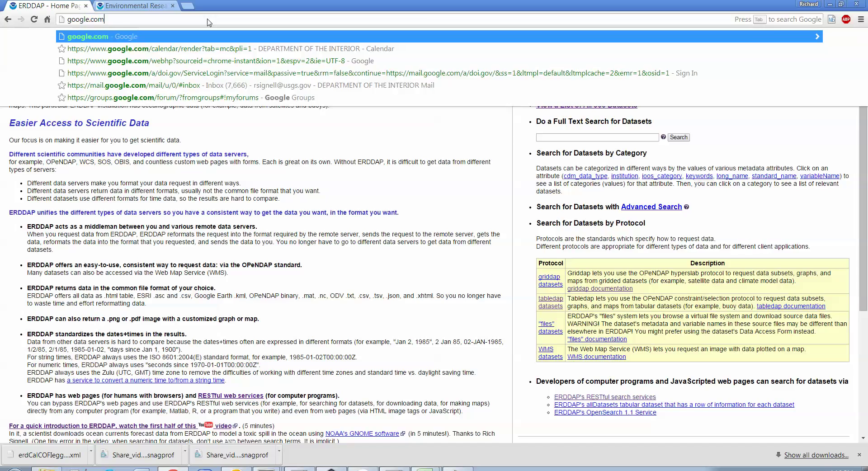
key(Return)
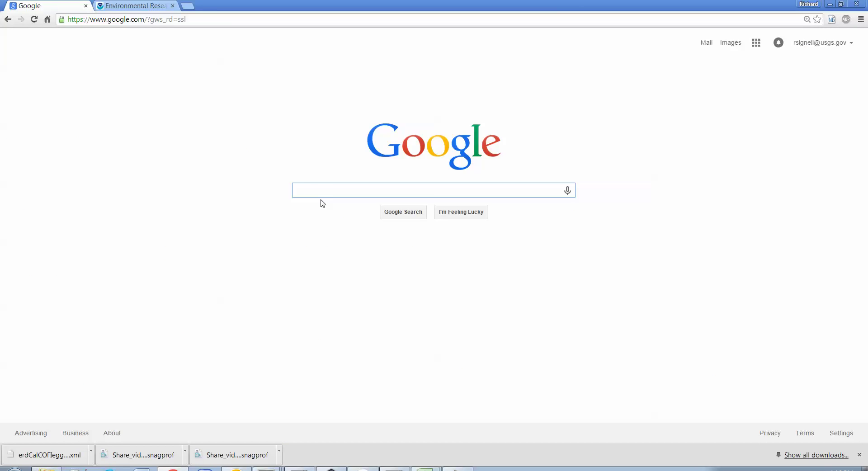
text(erddap)
key(Return)
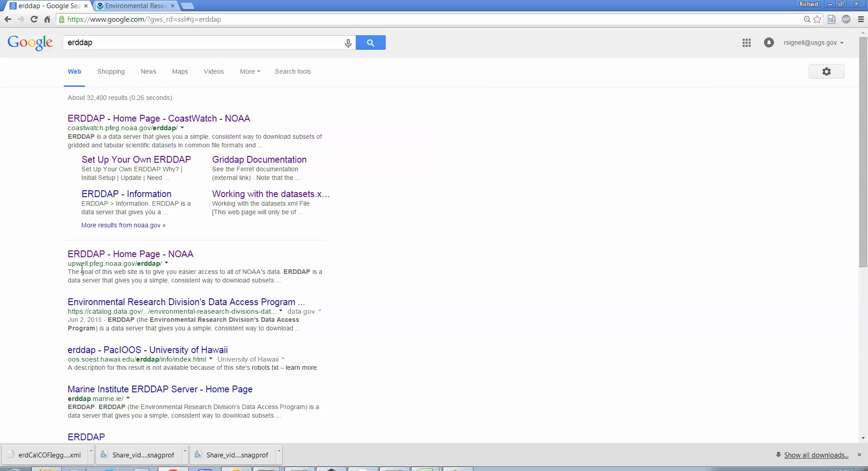
click(90, 118)
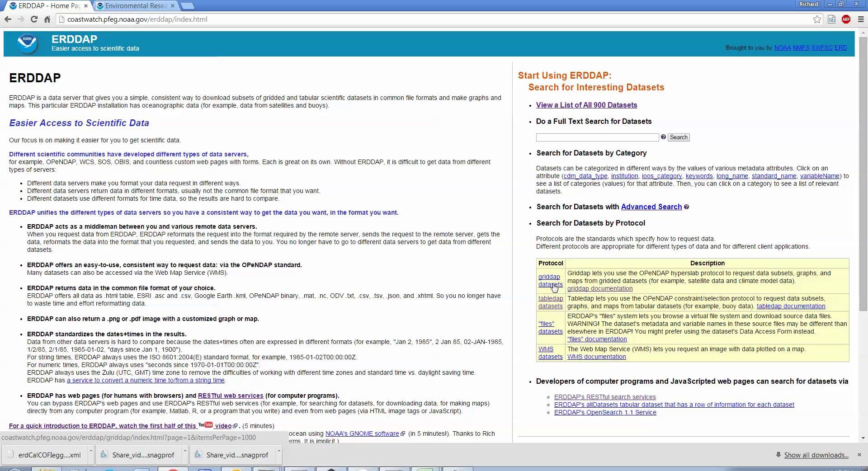
Run a full-text search for 'egg' in the tabledap dataset list and pick out Egg Counts Positive Tows.
click(551, 302)
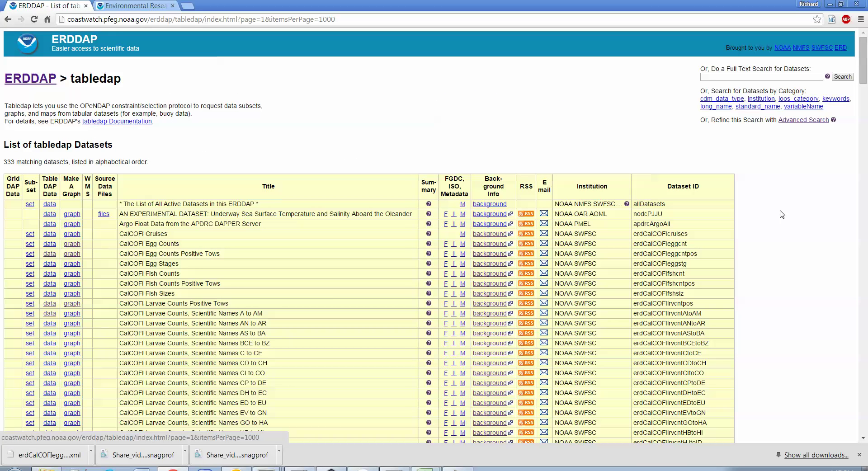
mouse_move(864, 74)
mouse_down()
mouse_move(865, 122)
mouse_move(865, 72)
mouse_up()
click(735, 77)
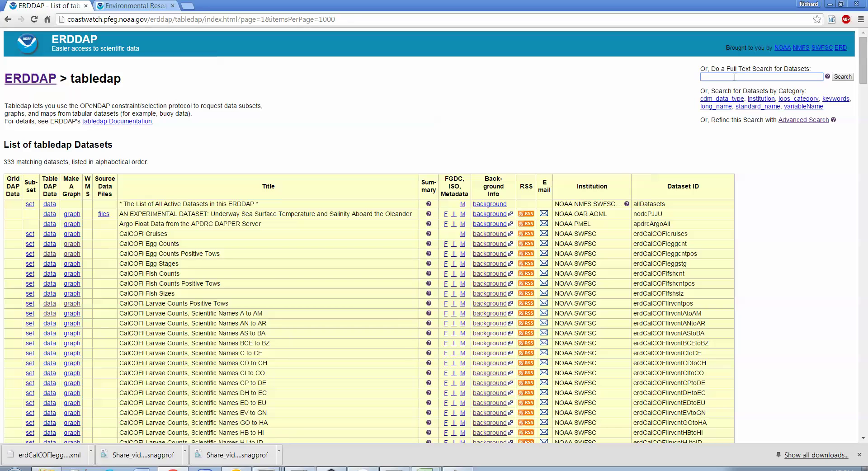
text(egg)
key(Return)
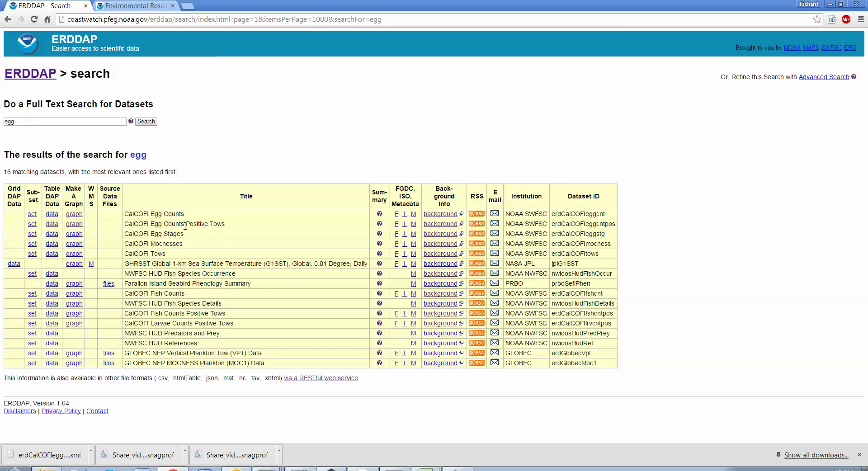
drag(185, 225, 111, 225)
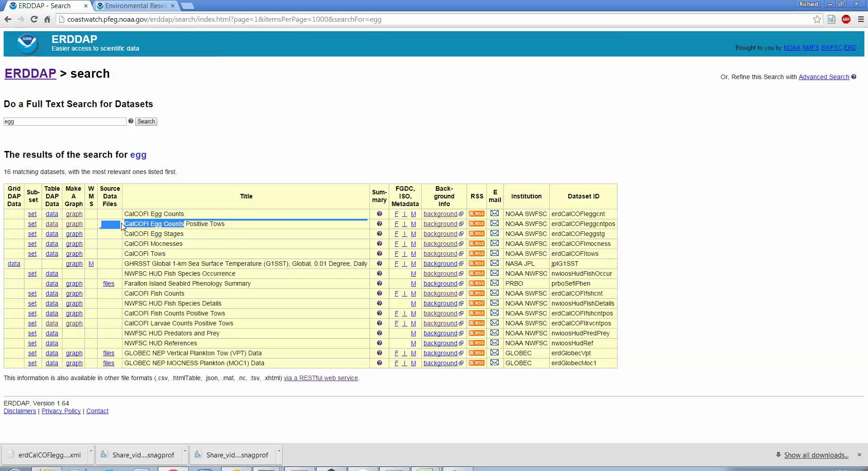
Open the Egg Counts Positive Tows data form, keeping .htmlTable as the file type.
click(51, 225)
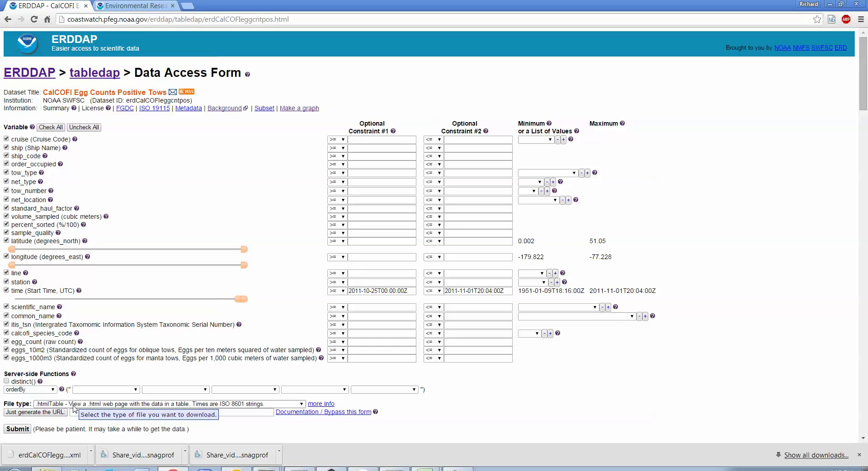
click(302, 404)
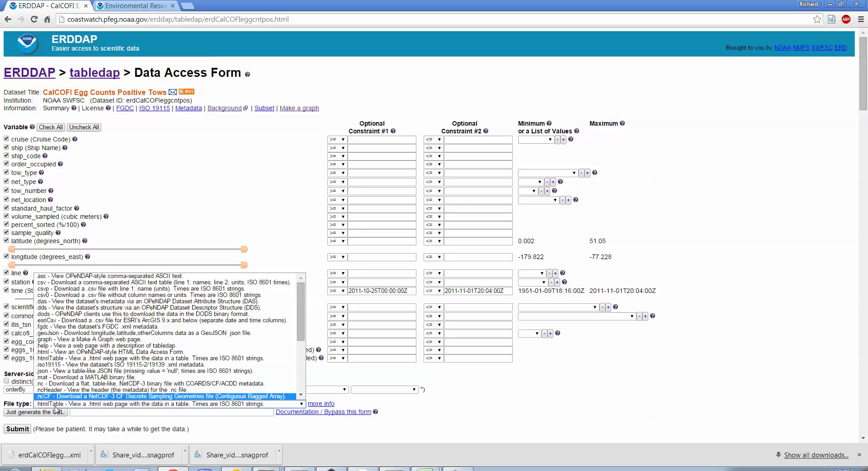
click(56, 405)
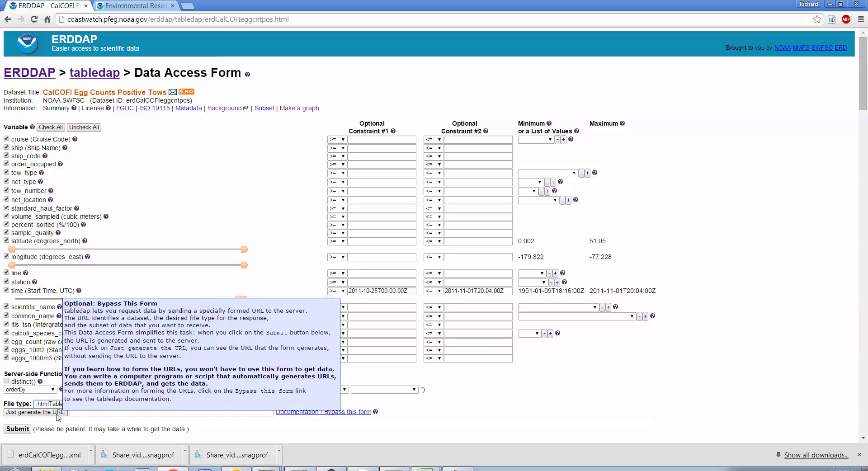
Submit the full request as an HTML table, then go back to the form.
click(18, 429)
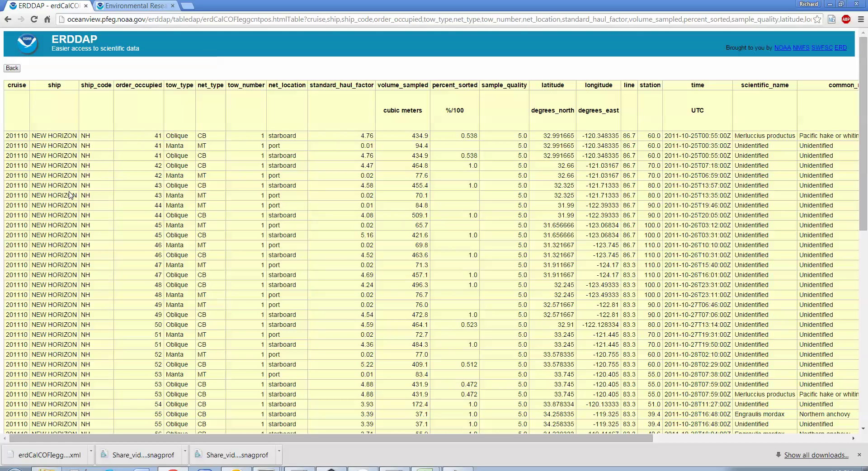
click(11, 68)
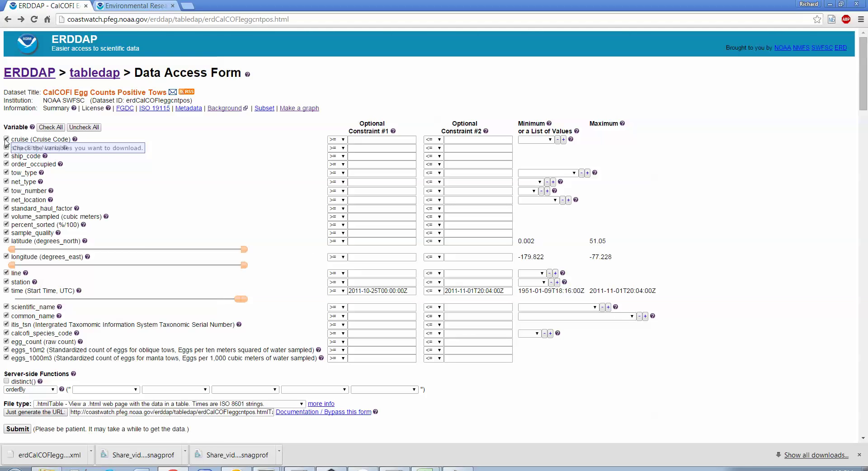
Uncheck all variables, select cruise, tow_type, egg_count and calcofi_species_code, and submit.
click(81, 128)
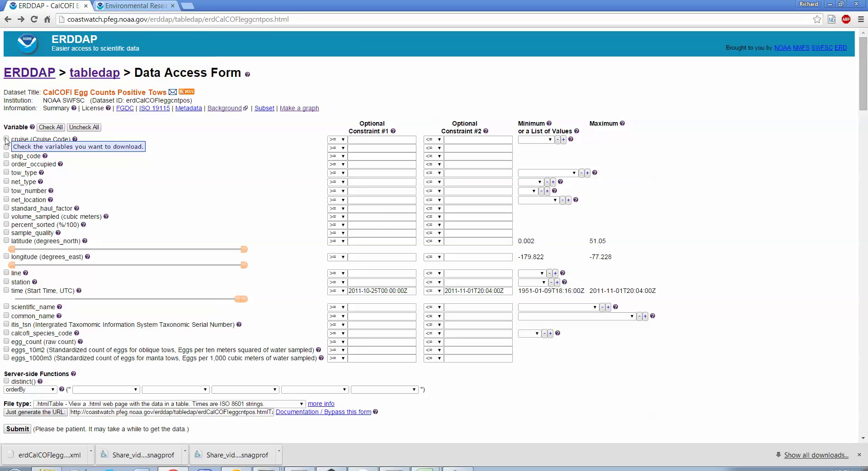
click(6, 140)
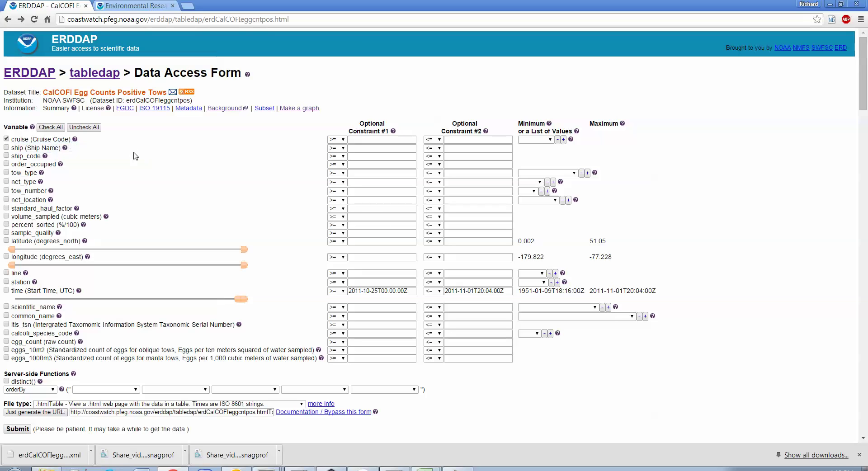
click(6, 172)
click(7, 342)
click(6, 334)
click(17, 429)
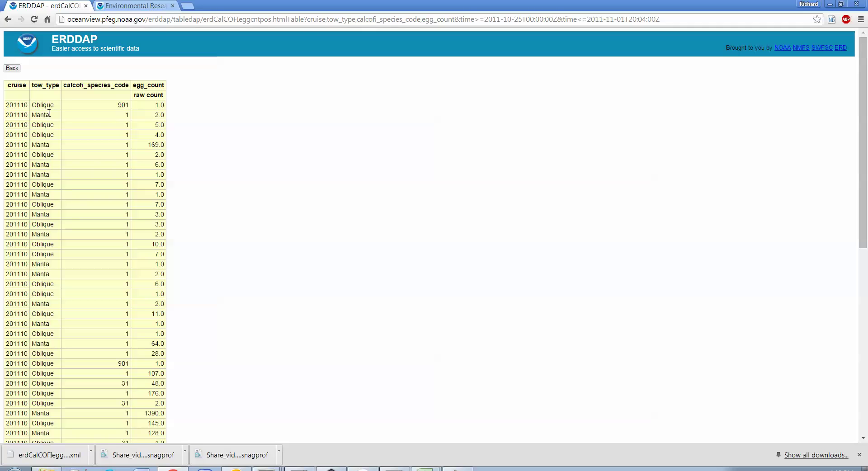
Constrain tow_type to = "Manta" and resubmit the HTML table request.
click(12, 68)
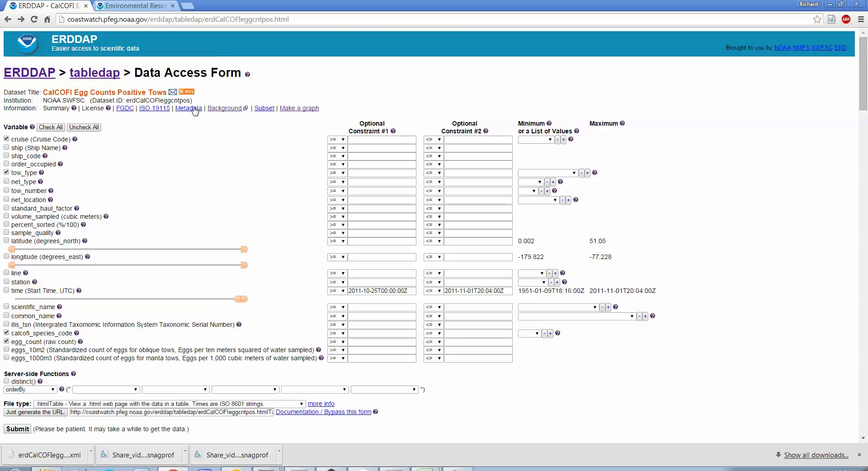
click(341, 174)
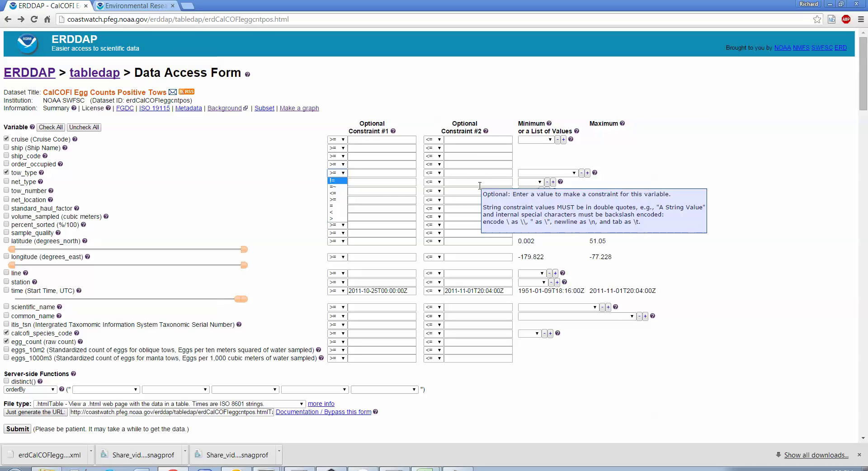
click(540, 182)
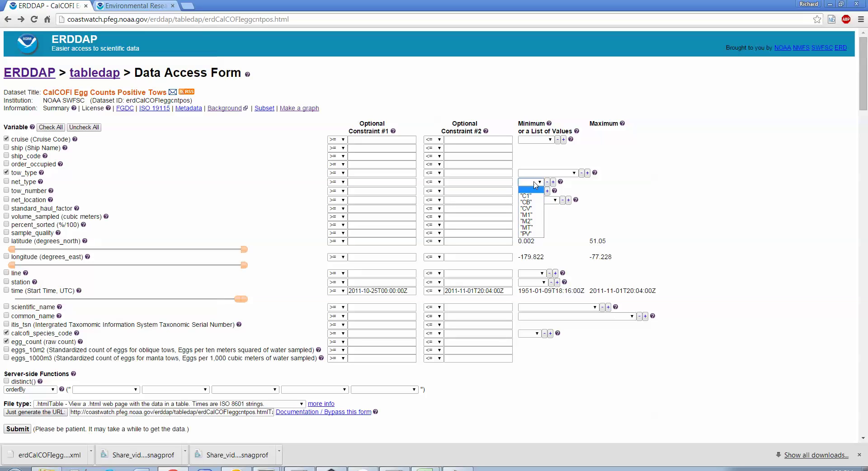
click(574, 174)
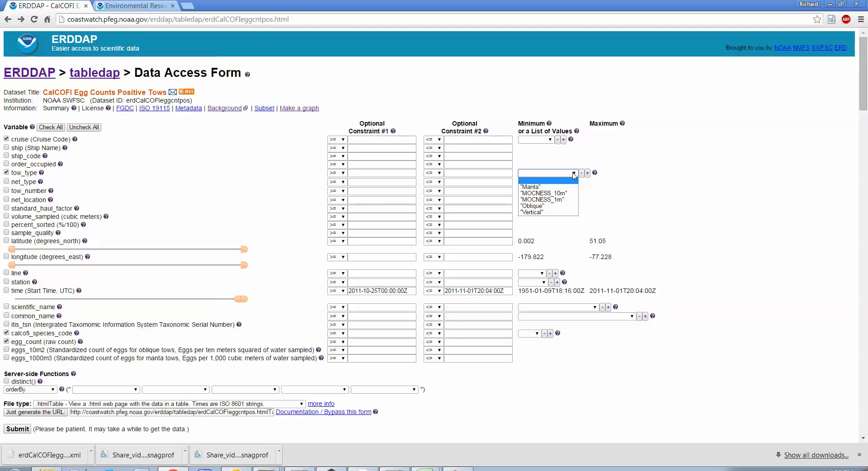
click(533, 189)
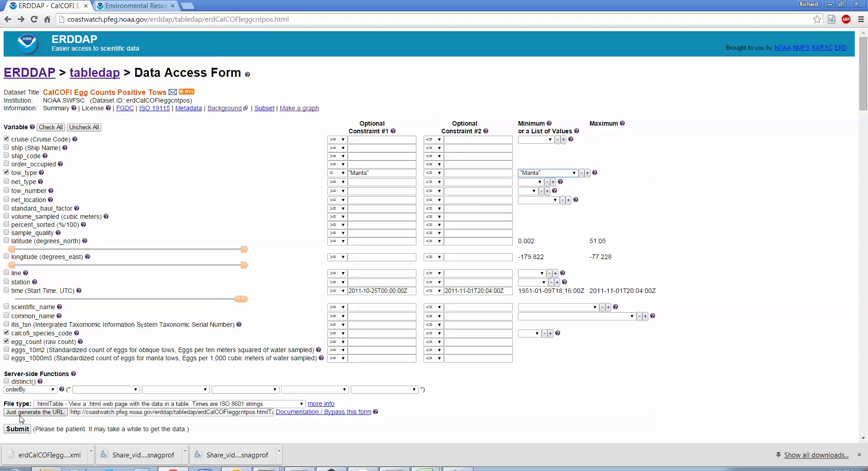
click(17, 431)
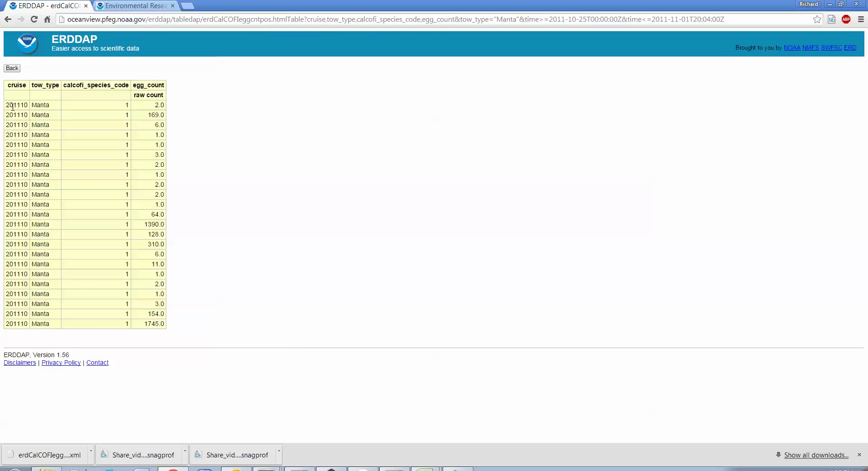
Switch the file type to .csv and download the Manta-only egg-count data.
click(12, 68)
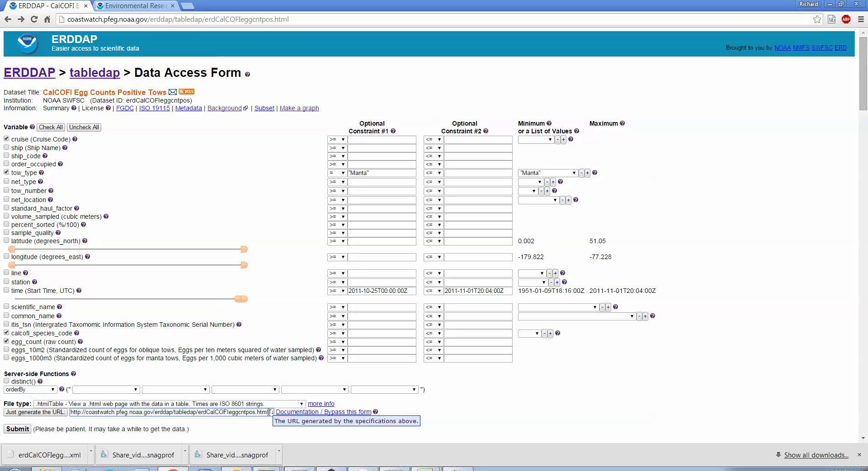
click(278, 404)
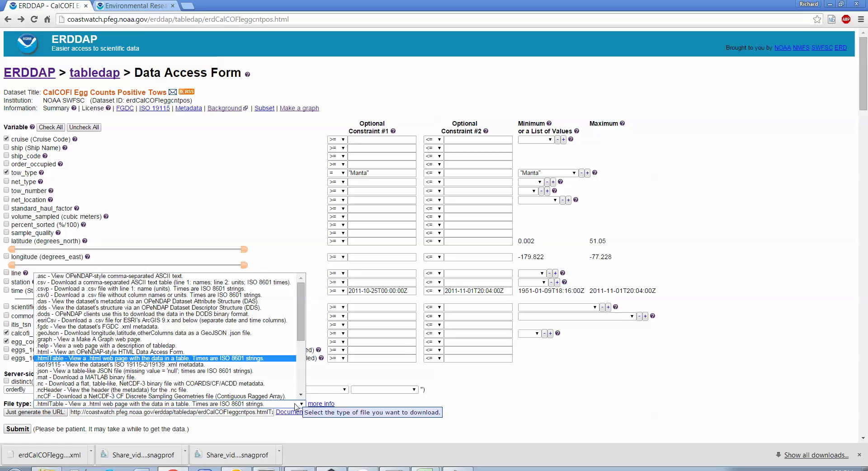
click(87, 285)
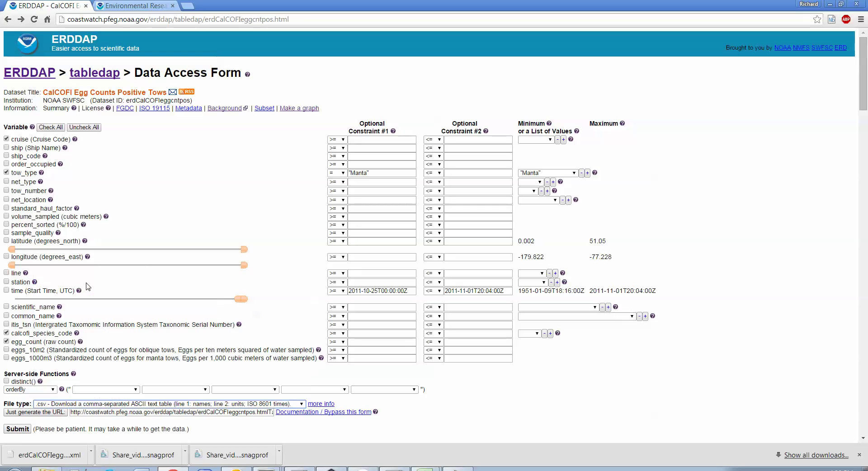
click(23, 429)
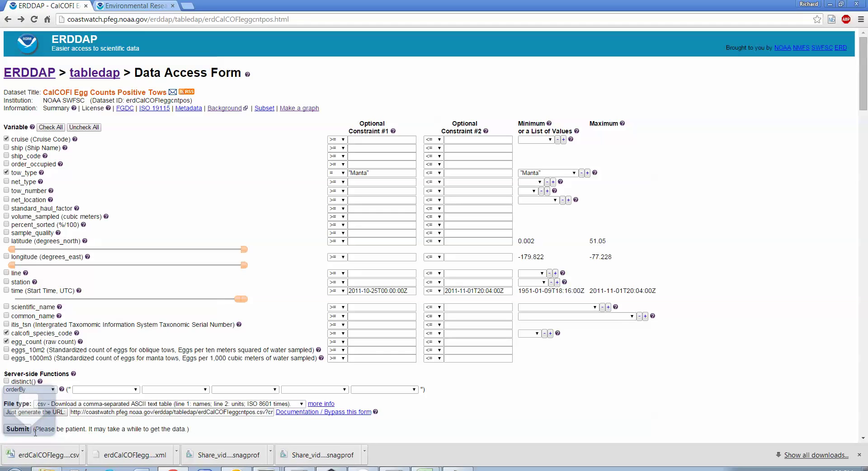
Open the egg-count .csv in Excel, close it and NERR_SoilCarbon_v0.0.1.csv unsaved, and minimize Excel.
click(45, 457)
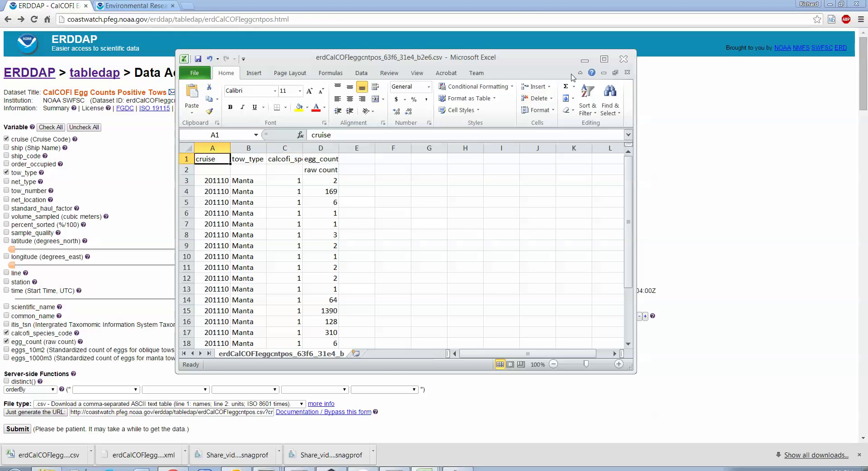
click(624, 60)
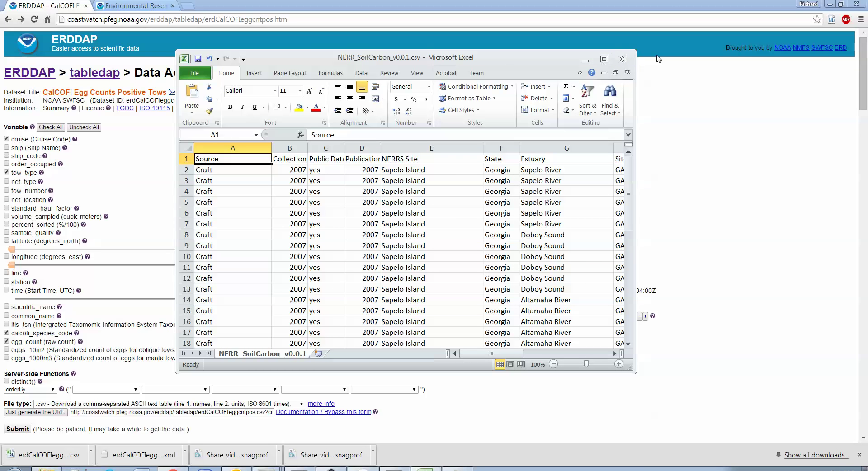
click(624, 59)
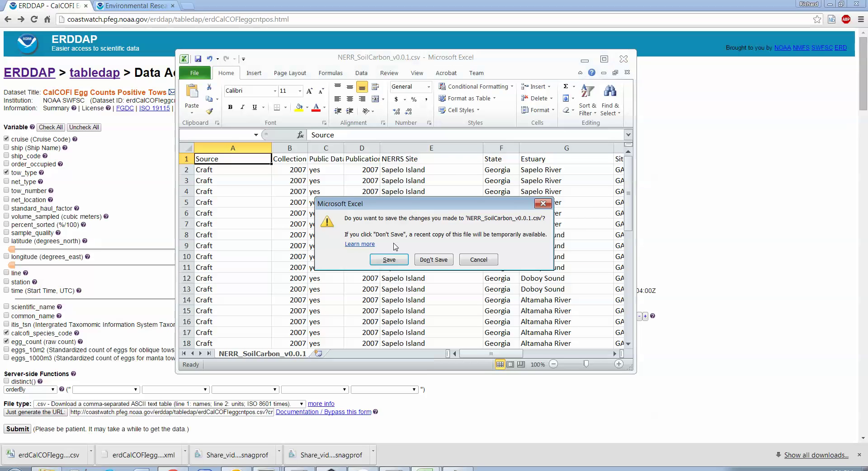
click(436, 261)
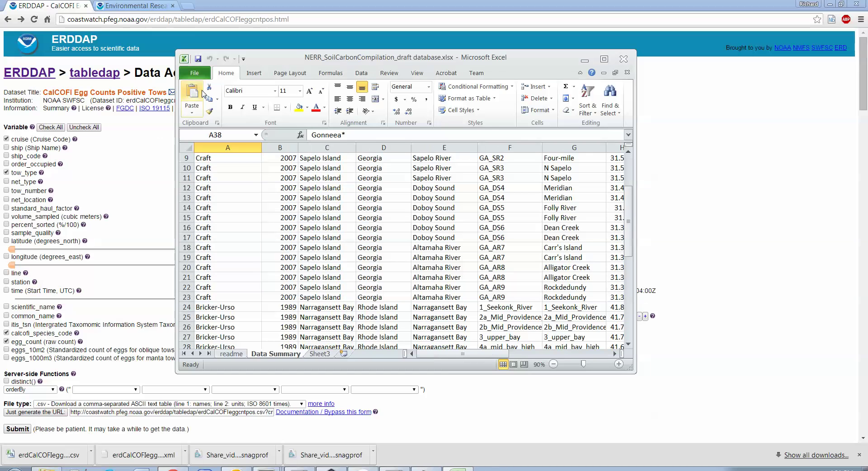
click(584, 61)
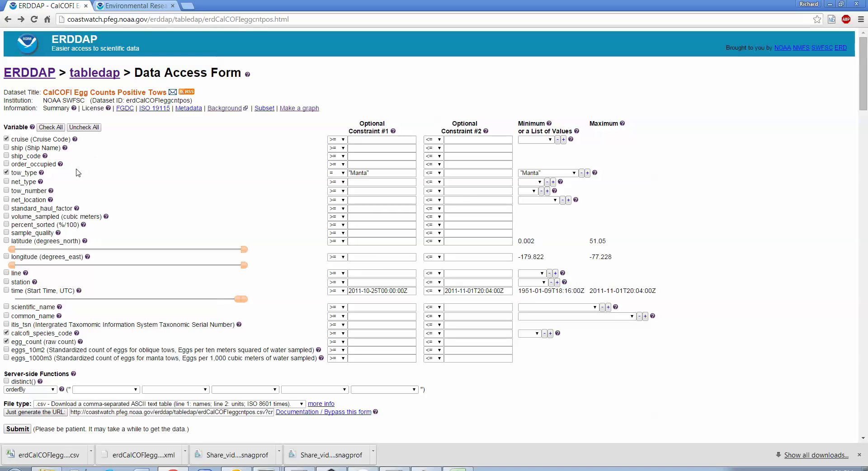
Copy the generated .csv request URL and paste it into a new browser tab.
click(132, 413)
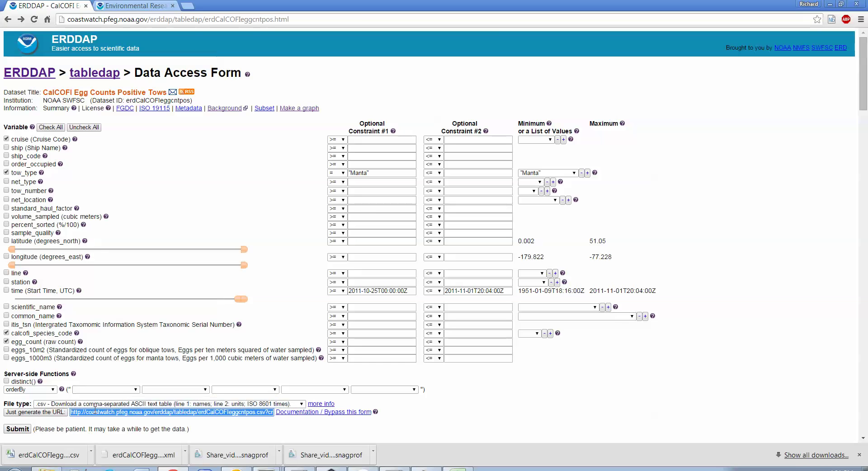
click(186, 6)
text(http://coastwatch.pfeg.noaa.gov/erddap/tabledap/erdCalCOFIeggcntpos.csv?cruise,tow_type,calcofi_species_code,egg_count&tow_type=%22Manta%22&time>=2011-10-25T00:00:00Z&time<=2011-11-01T20:04:00Z)
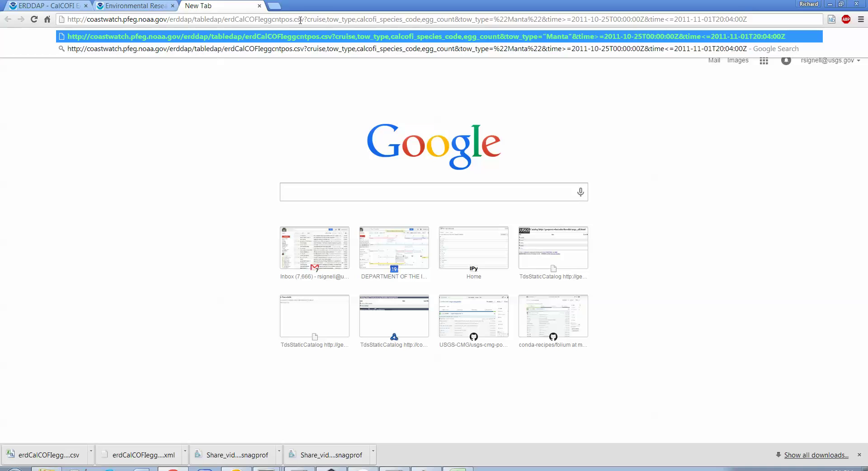
Highlight the URL's dataset, csv file type, variable list and tow_type constraint, then return to the form.
drag(305, 20, 330, 19)
drag(194, 19, 246, 18)
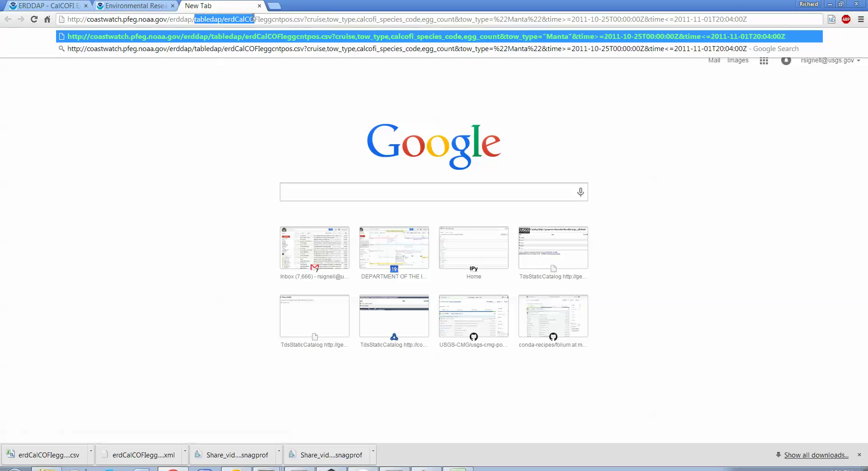
click(296, 20)
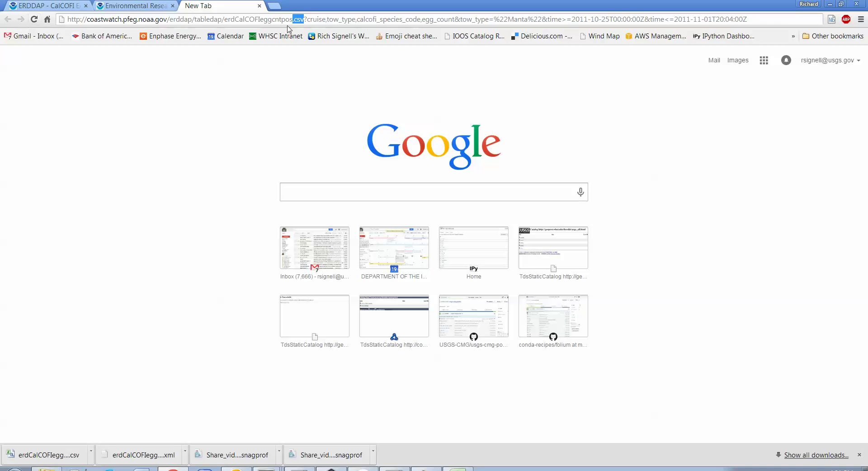
drag(320, 19, 521, 26)
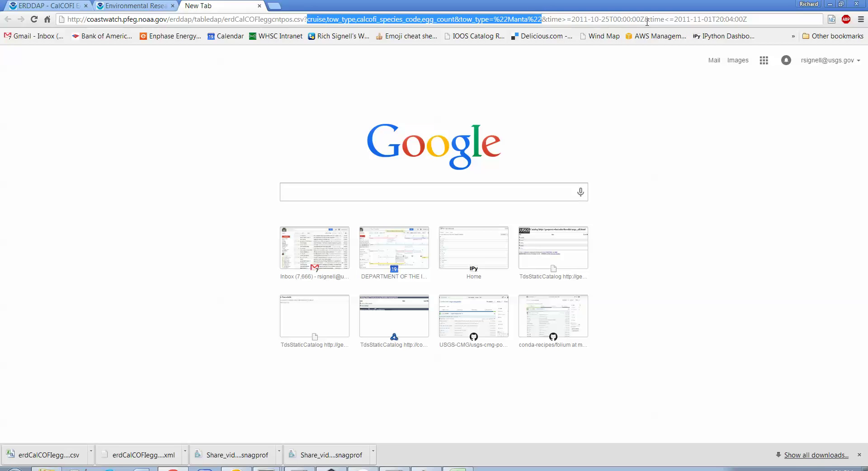
click(630, 20)
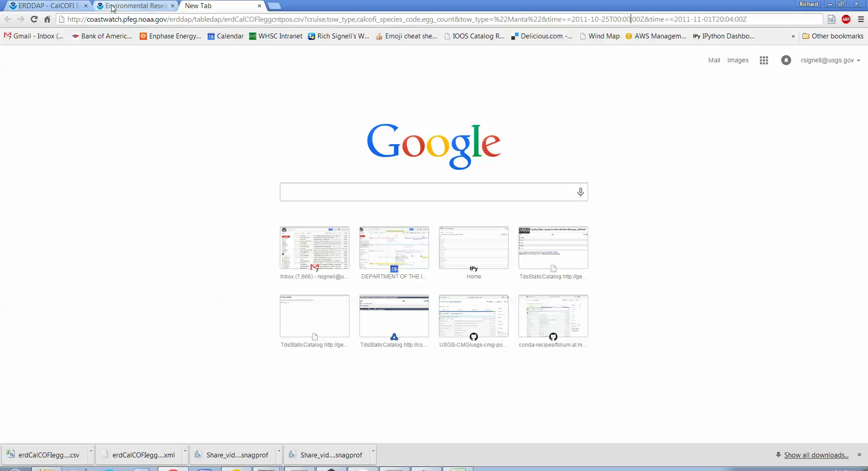
click(62, 6)
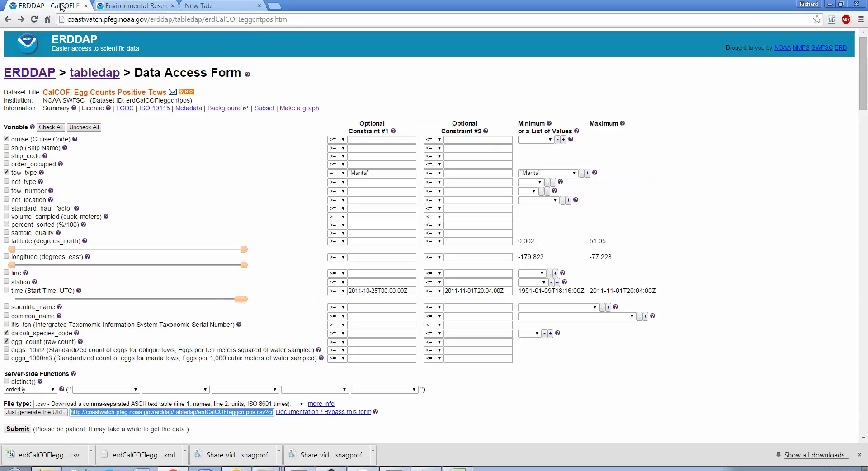
Add the time variable, set the file type back to .htmlTable, and submit.
click(6, 291)
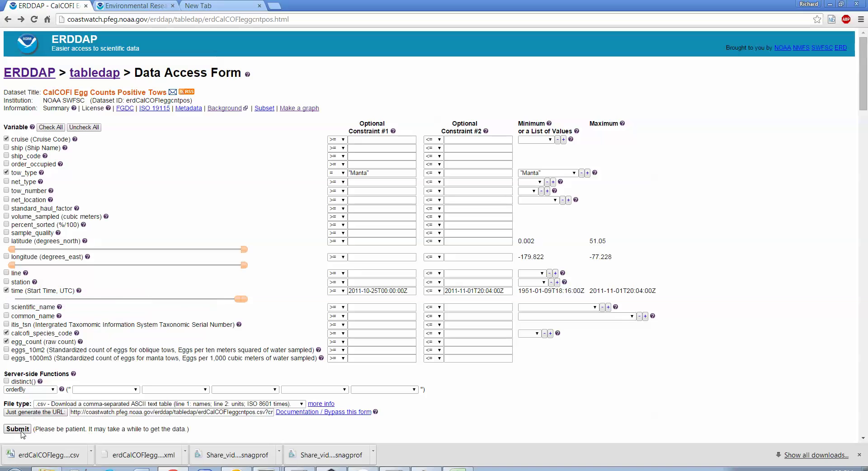
click(68, 405)
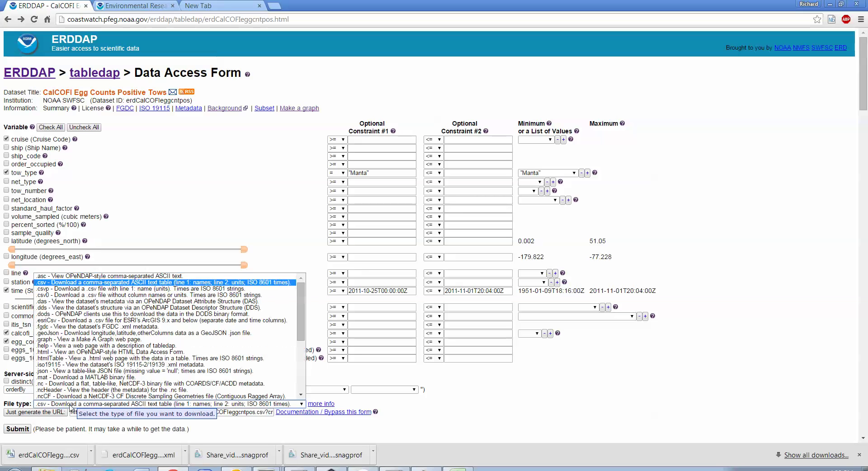
click(52, 358)
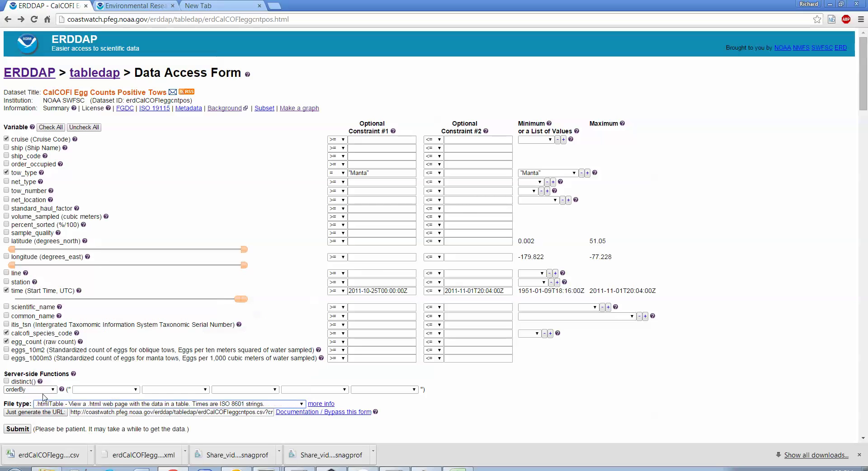
click(27, 429)
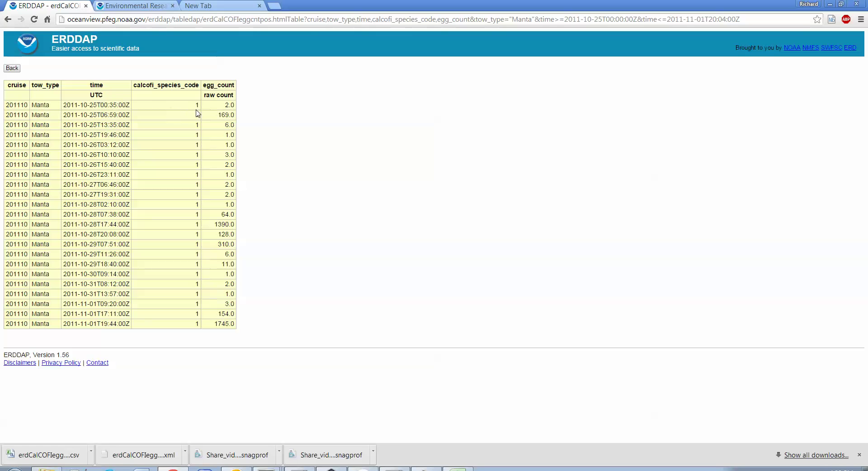
Replace the .csv URL in the other tab with the htmlTable request URL and load it.
click(183, 19)
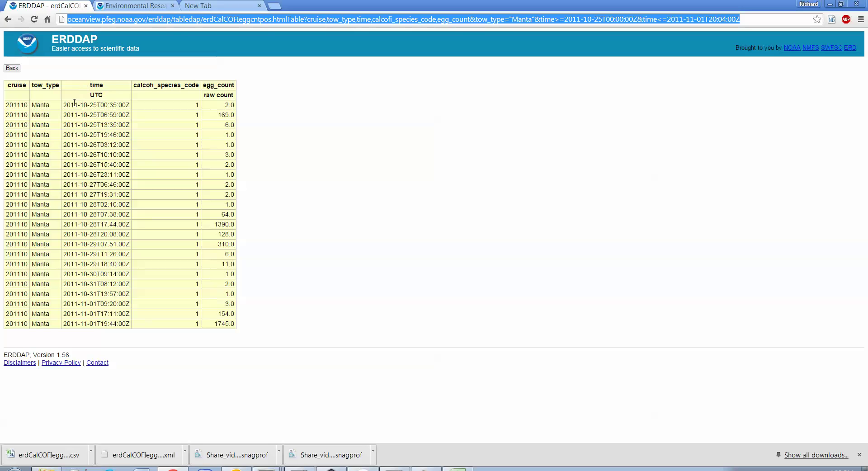
click(202, 6)
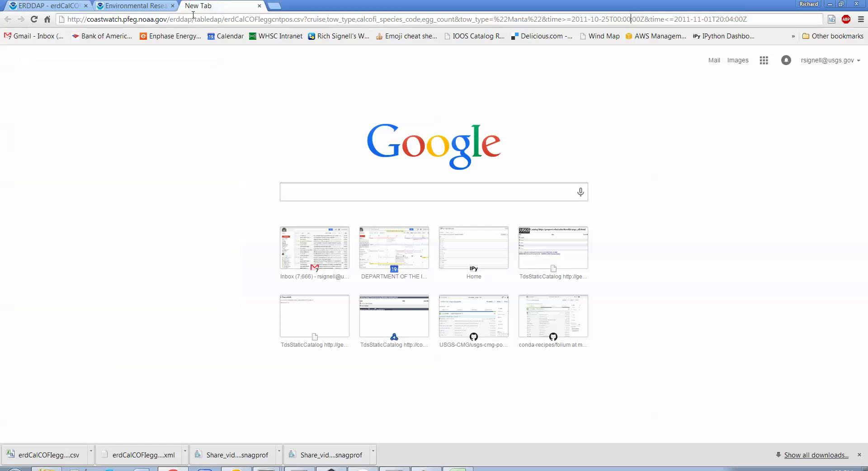
click(188, 20)
text(http://oceanview.pfeg.noaa.gov/erddap/tabledap/erdCalCOFIeggcntpos.htmlTable?cruise,tow_type,time,calcofi_species_code,egg_count&tow_type=%22Manta%22&time%3E=2011-10-25T00:00:00Z&time%3C=2011-11-01T20:04:00Z)
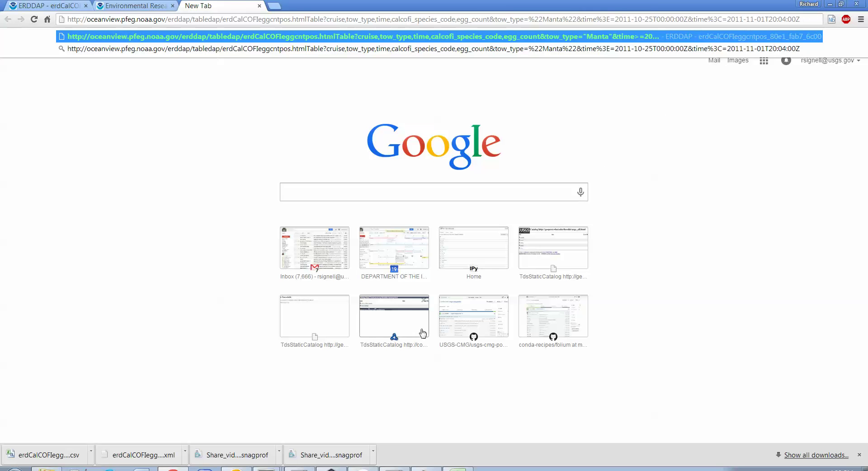
key(Return)
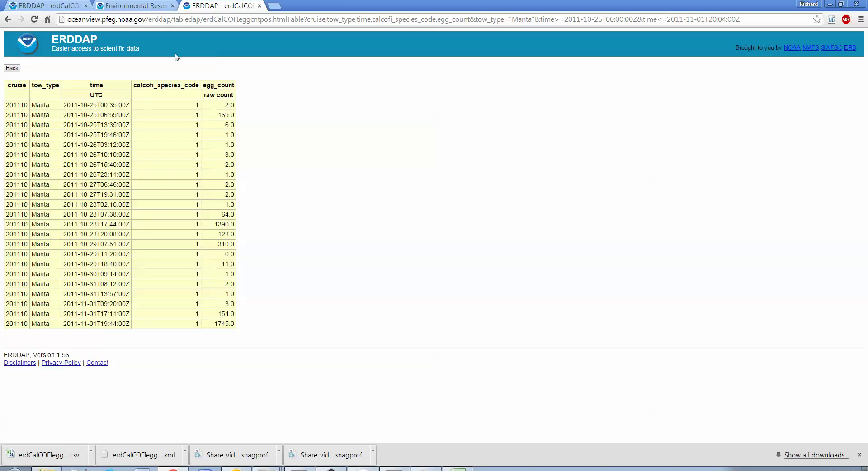
Change the URL's start date from 2011-10-25 to 2011-10-28, reload the table, and select the URL.
click(574, 19)
click(580, 19)
key(BackSpace)
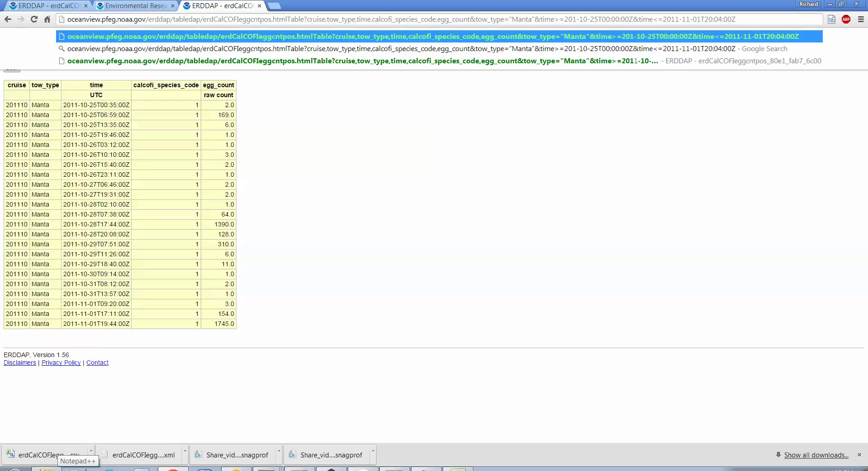
text(1)
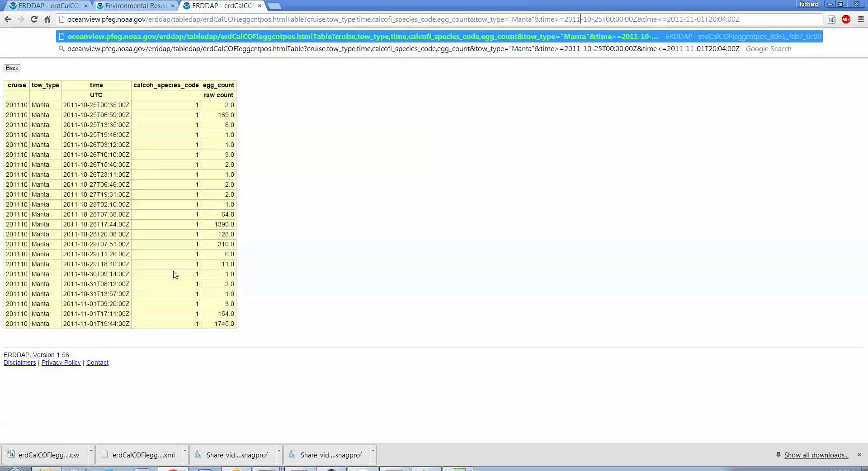
key(BackSpace)
text(8)
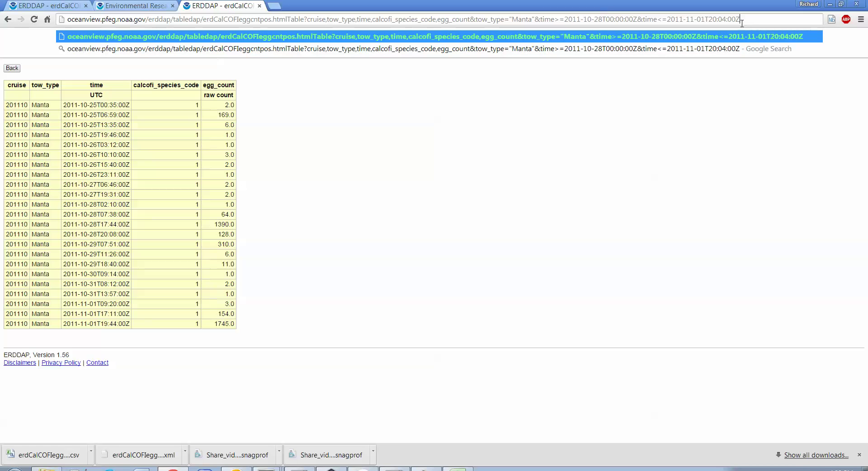
key(Return)
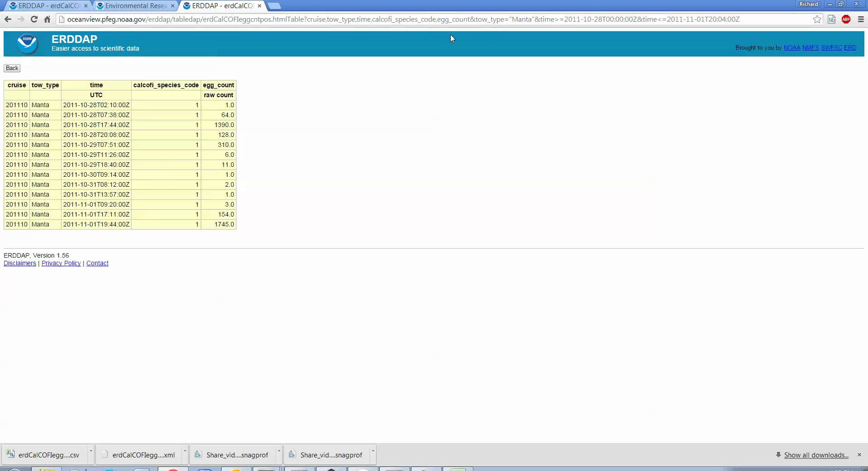
drag(740, 19, 29, 4)
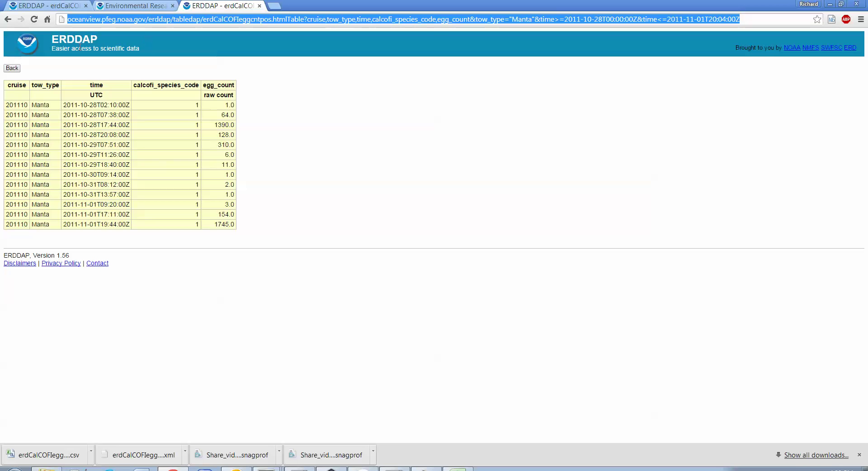
Go back through the tabs and browser history to the Data Access Form with the Manta time constraints.
click(11, 69)
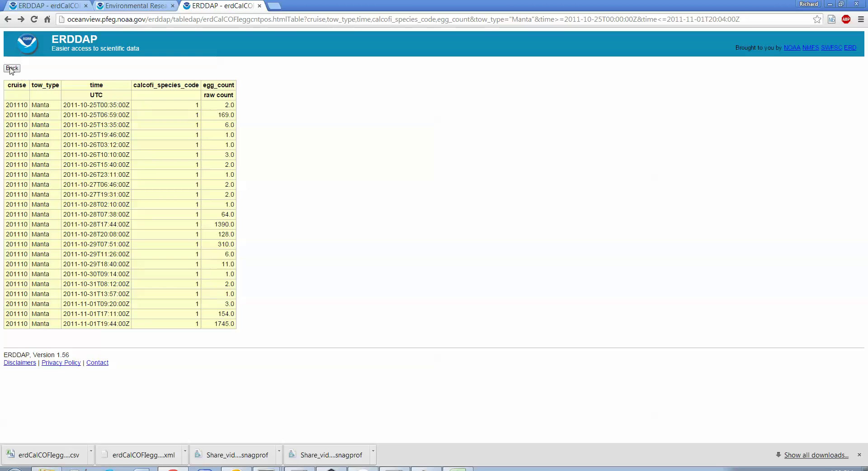
click(11, 69)
click(150, 7)
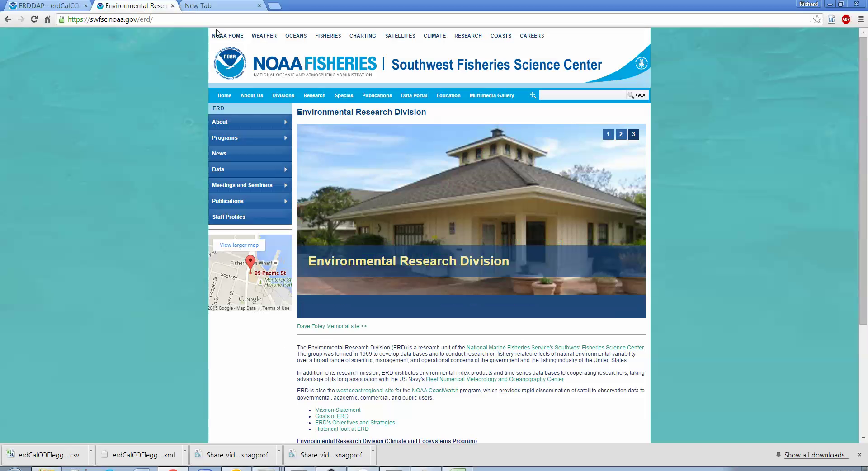
click(204, 5)
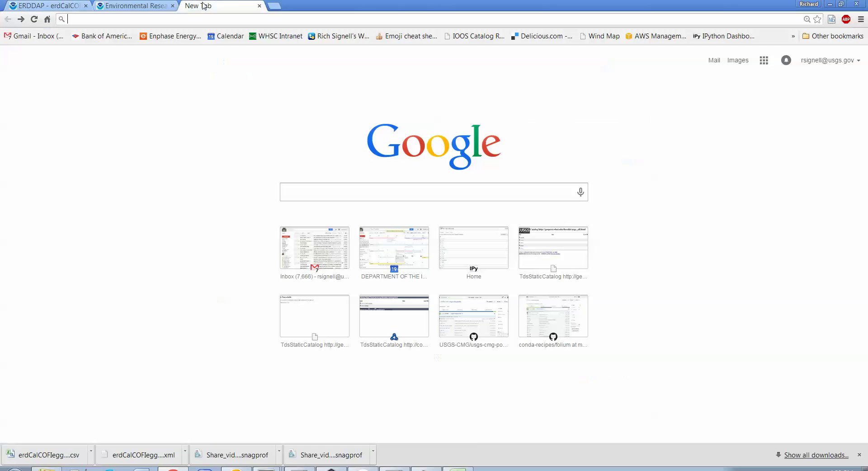
click(19, 8)
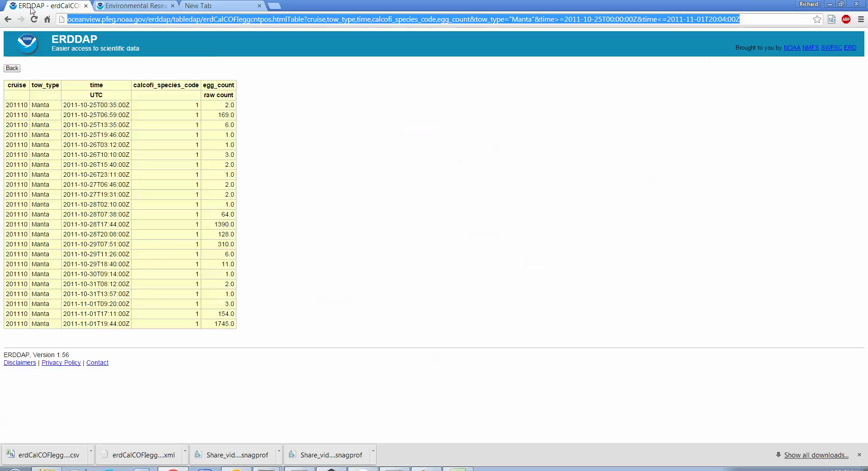
click(7, 20)
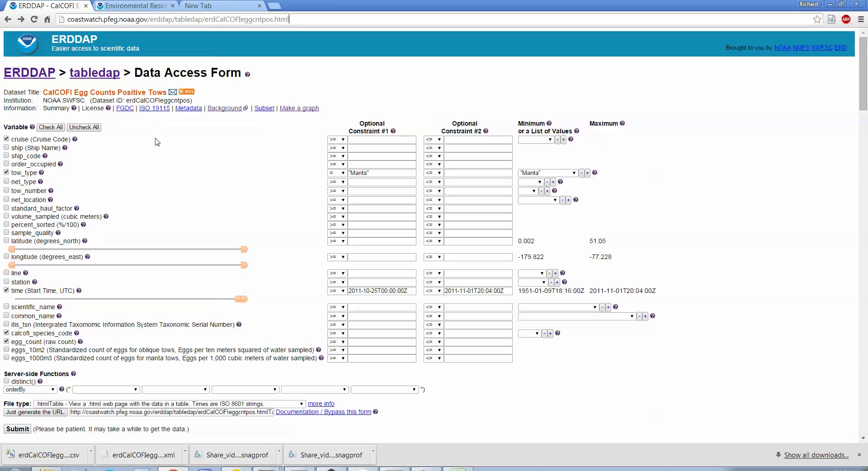
Return to the 'egg' search results and open the graph link for CalCOFI Egg Counts Positive Tows.
click(8, 19)
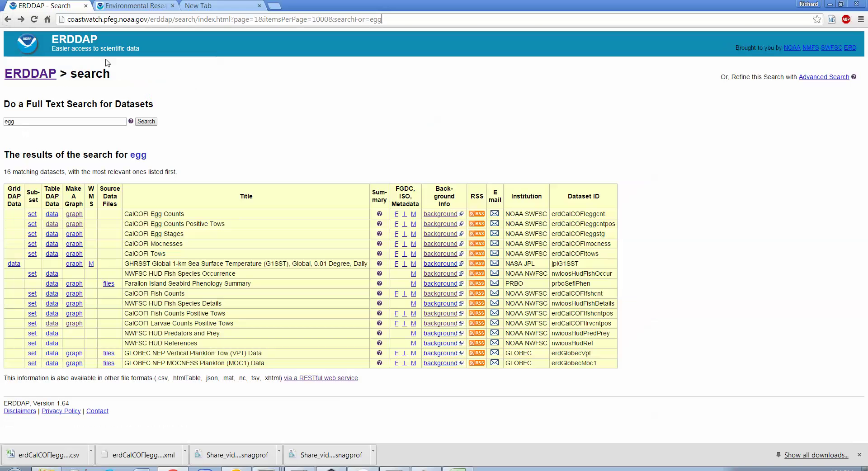
click(75, 225)
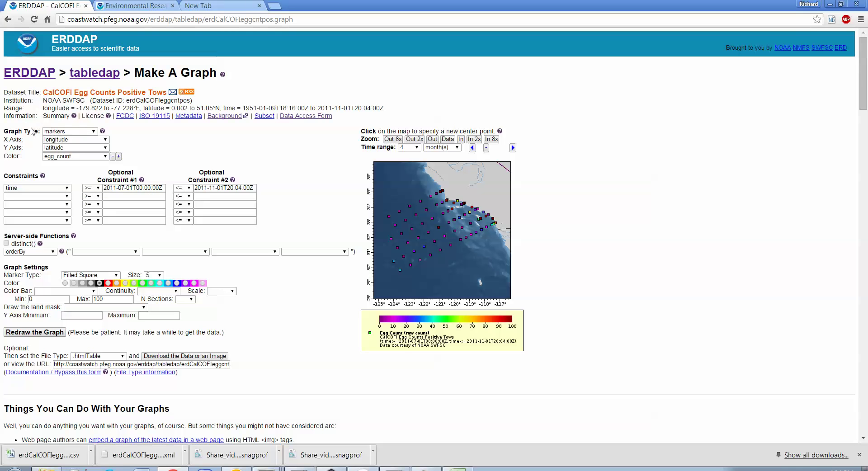
Keep markers as the graph type, set Marker Size to 8, and redraw the map.
click(92, 132)
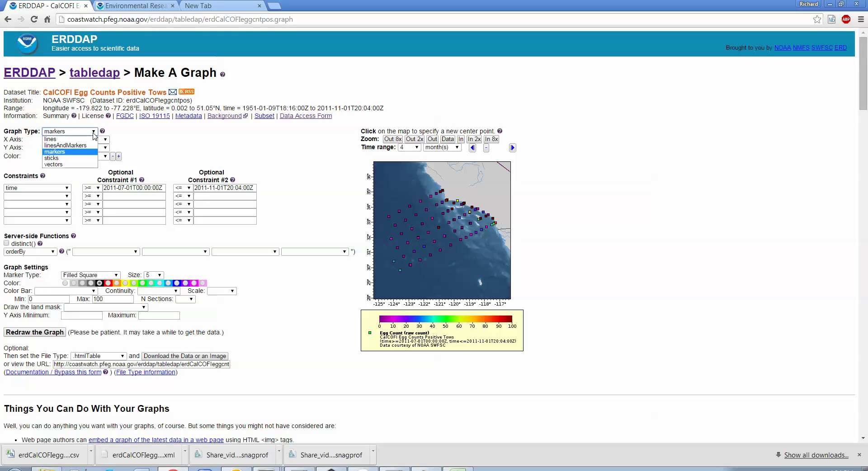
click(93, 134)
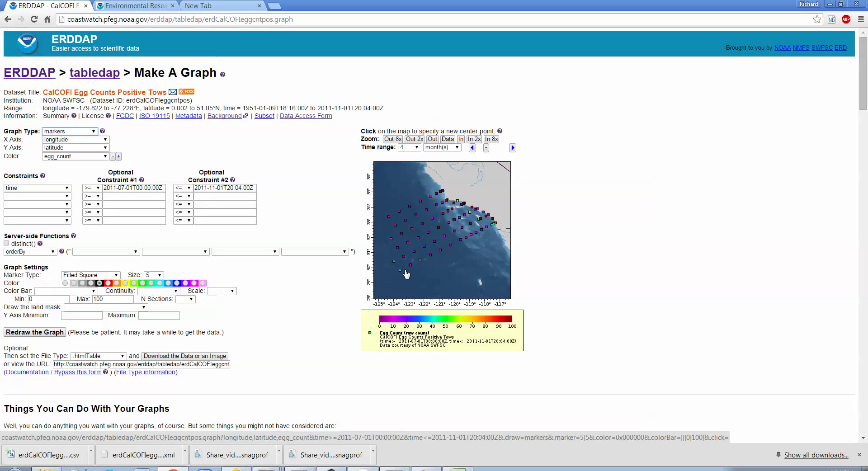
click(160, 275)
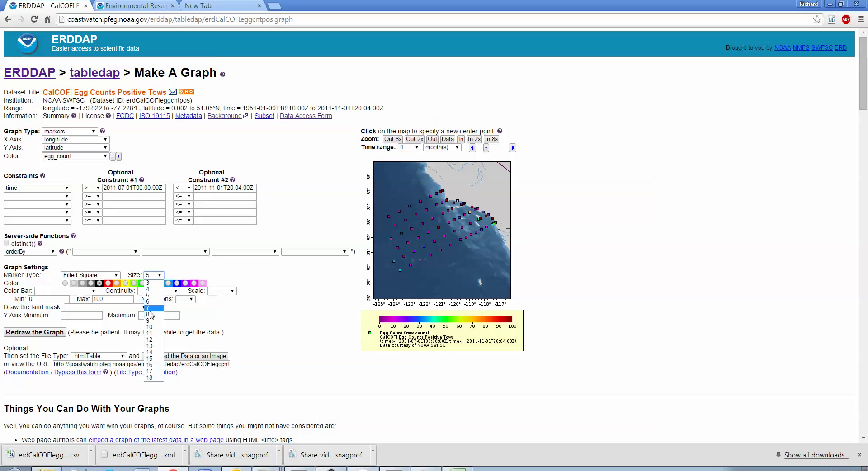
click(151, 314)
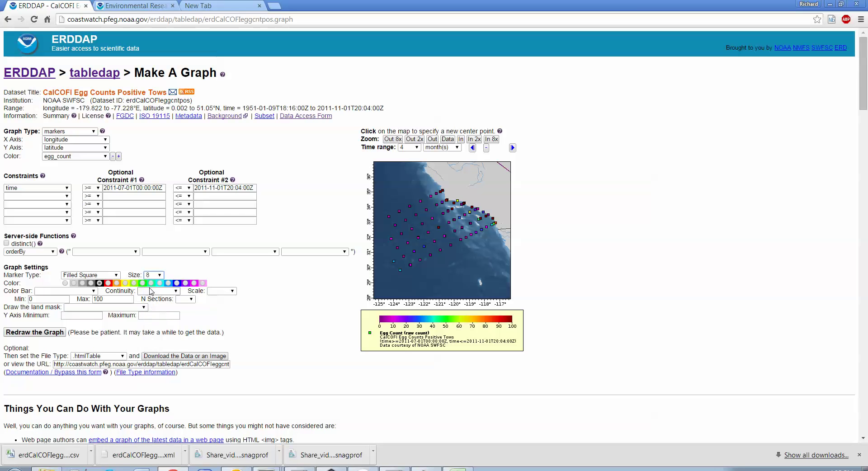
click(32, 332)
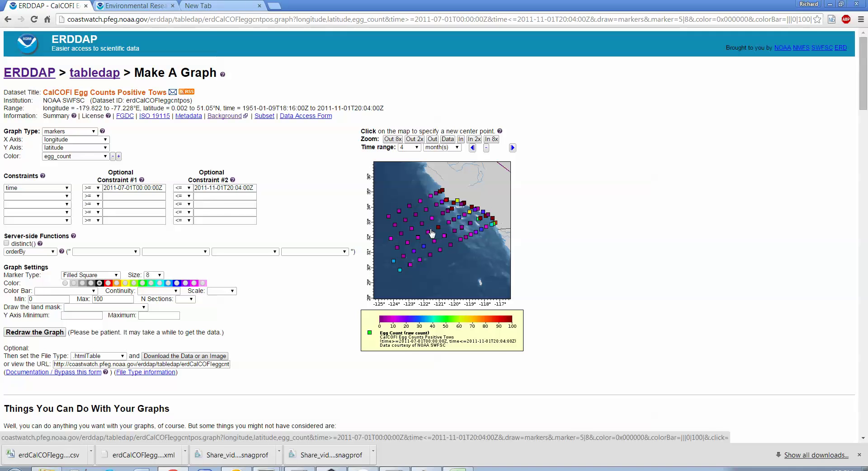
Choose .largePng as the File Type, redraw the graph, and reopen the File Type list.
click(246, 20)
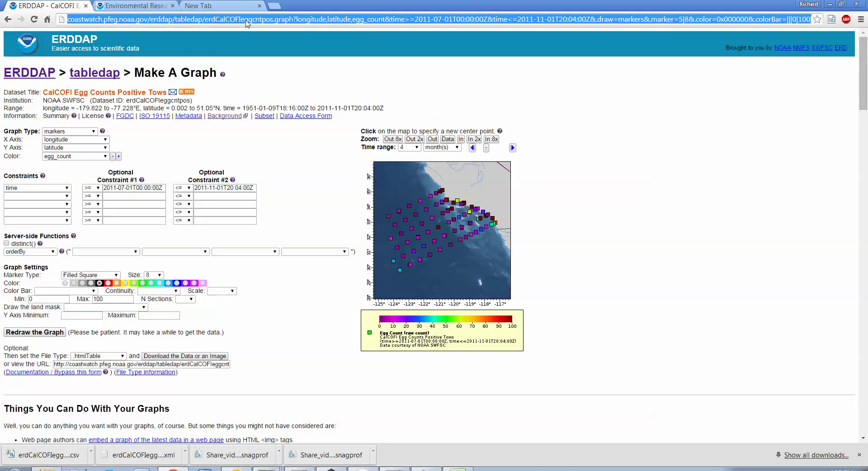
click(123, 356)
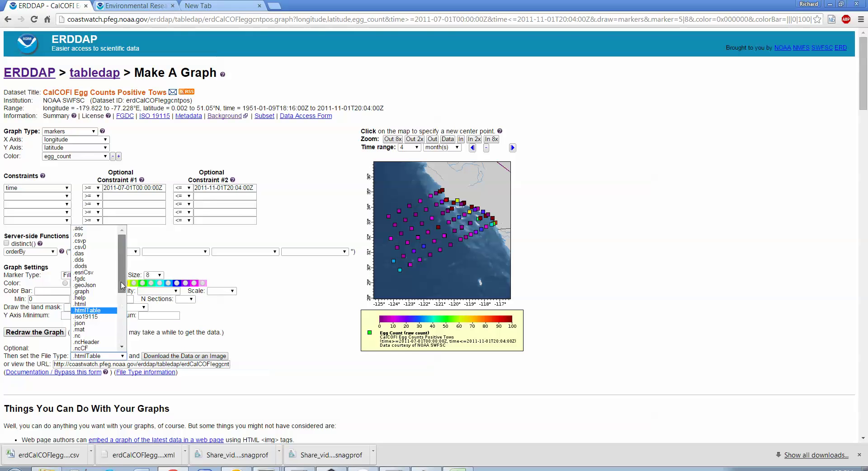
drag(122, 286, 133, 338)
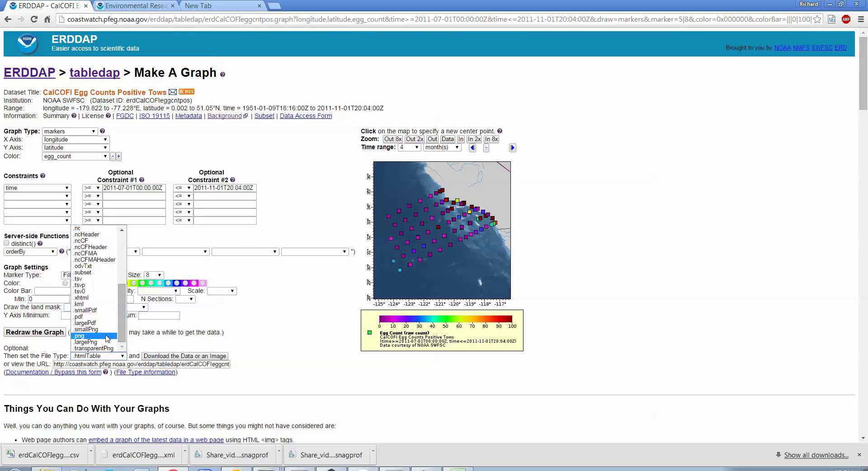
click(86, 343)
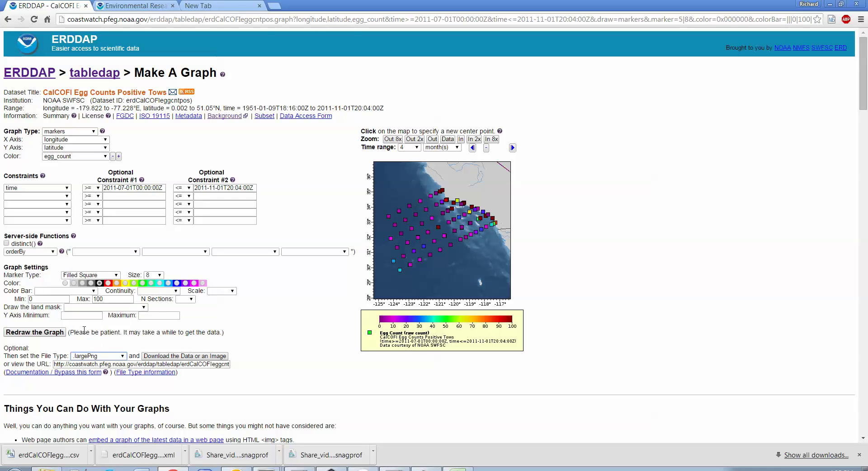
click(39, 334)
scroll(87, 336, down, 2)
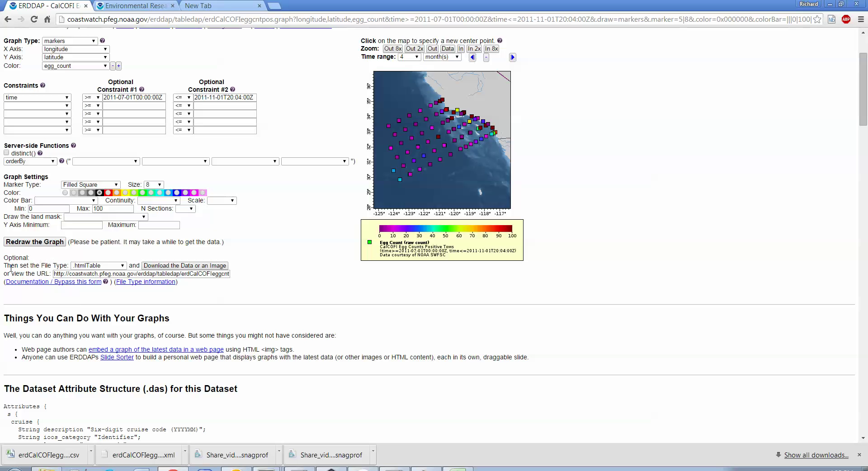
click(122, 265)
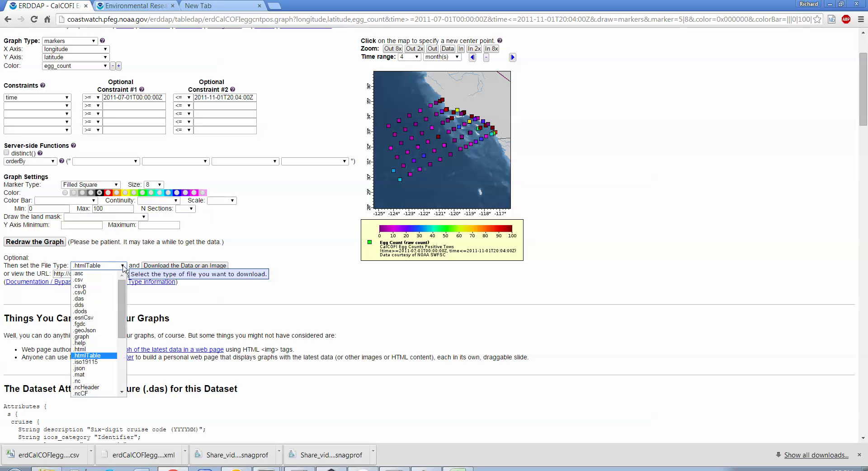
drag(122, 330, 122, 380)
Select .largePng as the output file type for the egg_count map.
click(93, 389)
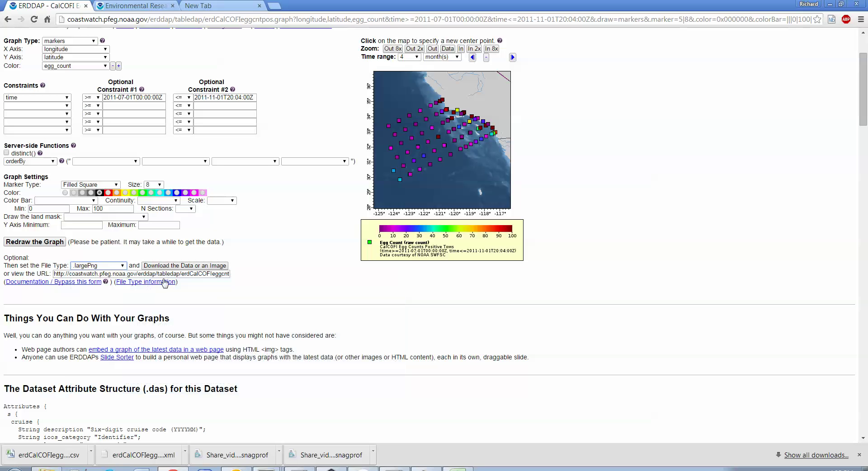